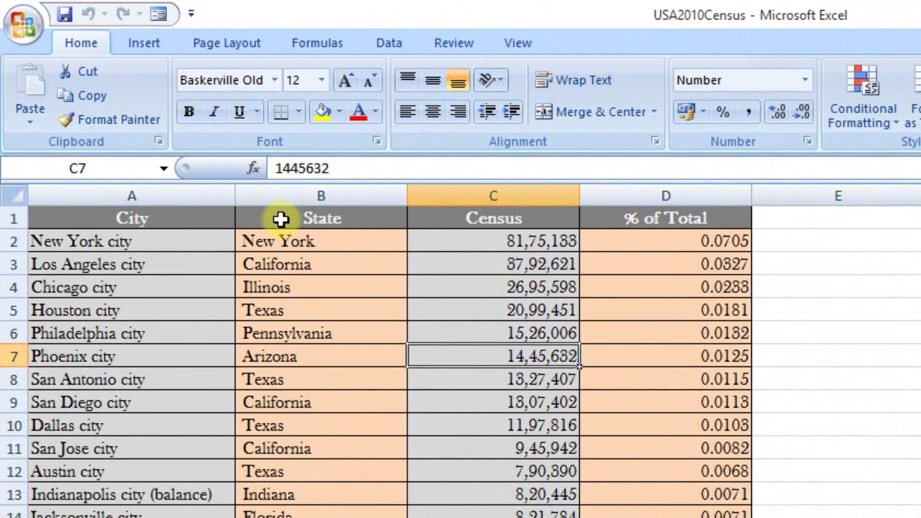
- Insert a PivotTable from the census range A1:D741 onto a new worksheet
{"action": "left_click", "coordinate": [148, 44]}
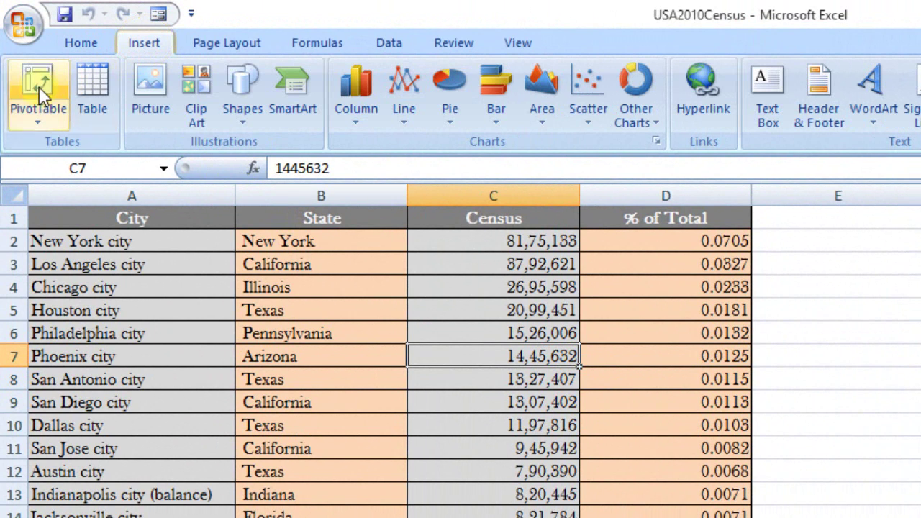
{"action": "left_click", "coordinate": [40, 81]}
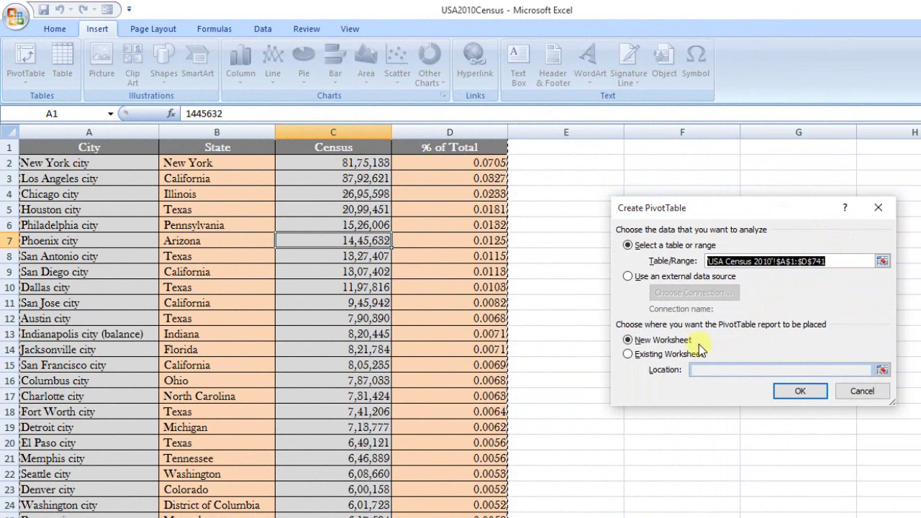
{"action": "left_click", "coordinate": [792, 391]}
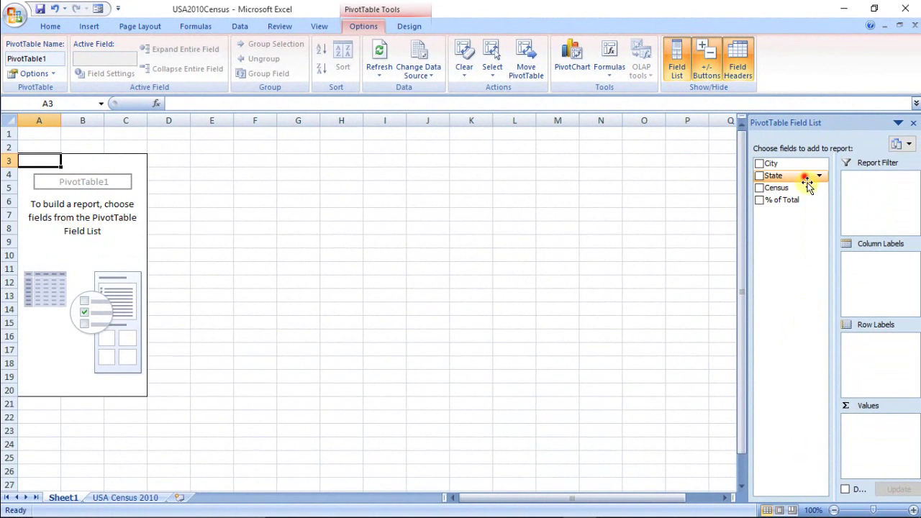
- Put State in Row Labels and Sum of Census and Sum of % of Total in Values
{"action": "left_click_drag", "start_coordinate": [804, 175], "coordinate": [882, 327]}
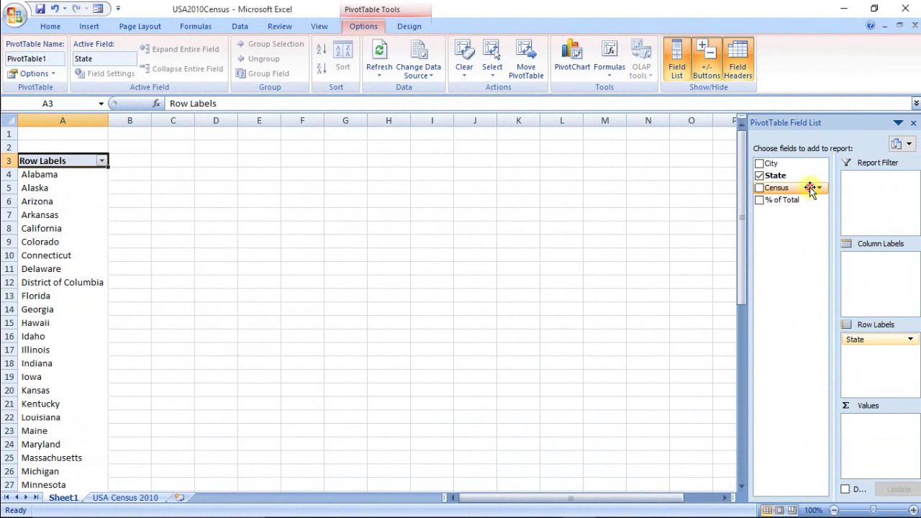
{"action": "left_click_drag", "start_coordinate": [812, 186], "coordinate": [877, 428]}
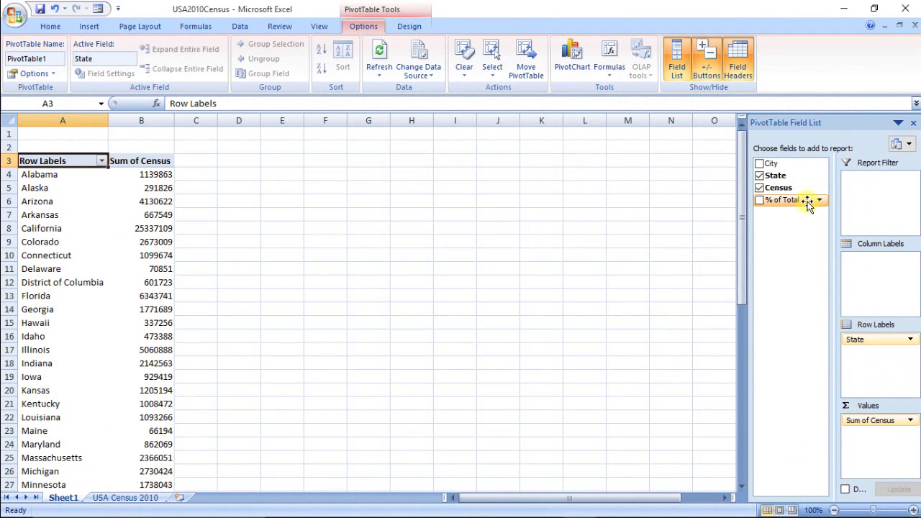
{"action": "left_click_drag", "start_coordinate": [809, 201], "coordinate": [867, 458]}
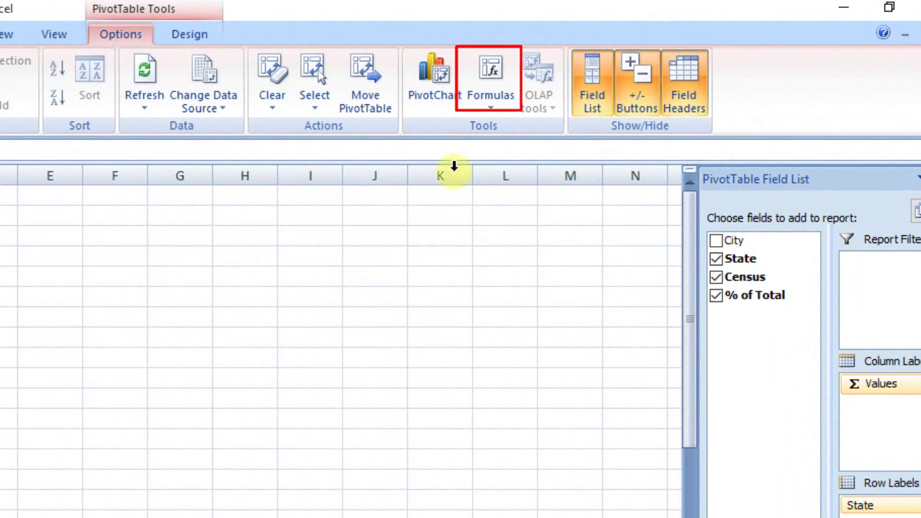
- Create the calculated field Sample Size with formula =3000*'% of Total'
{"action": "left_click", "coordinate": [505, 70]}
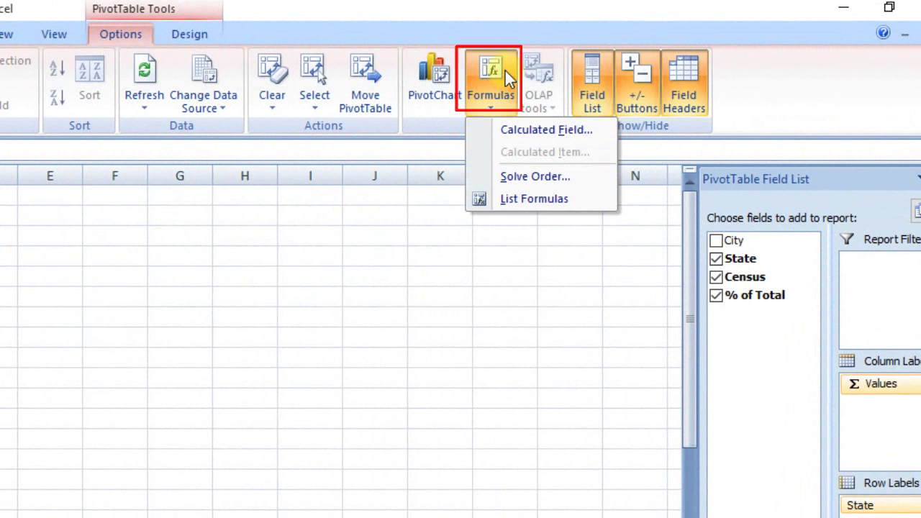
{"action": "left_click", "coordinate": [539, 130]}
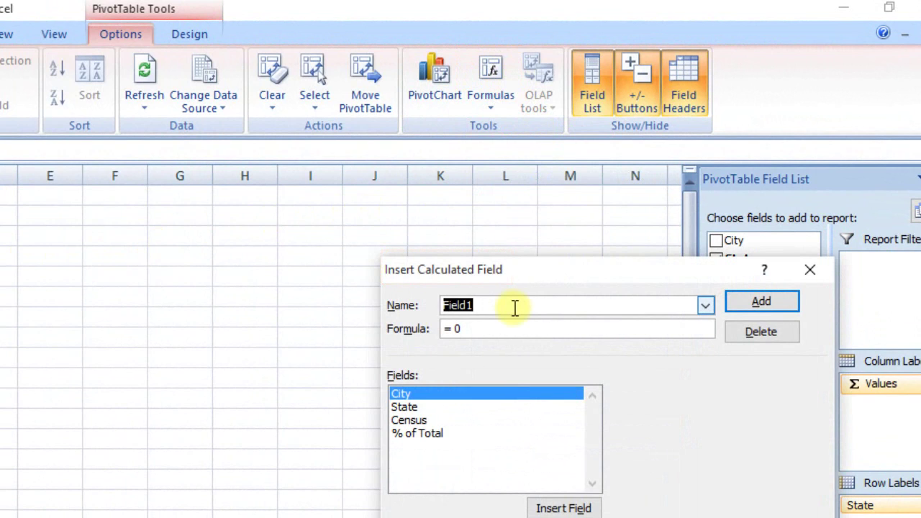
{"action": "type", "text": "Sam"}
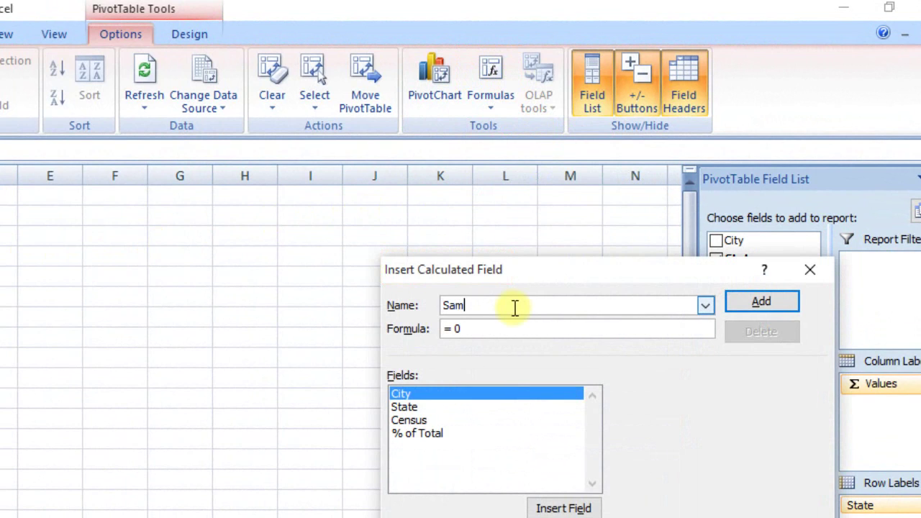
{"action": "type", "text": "ple Size"}
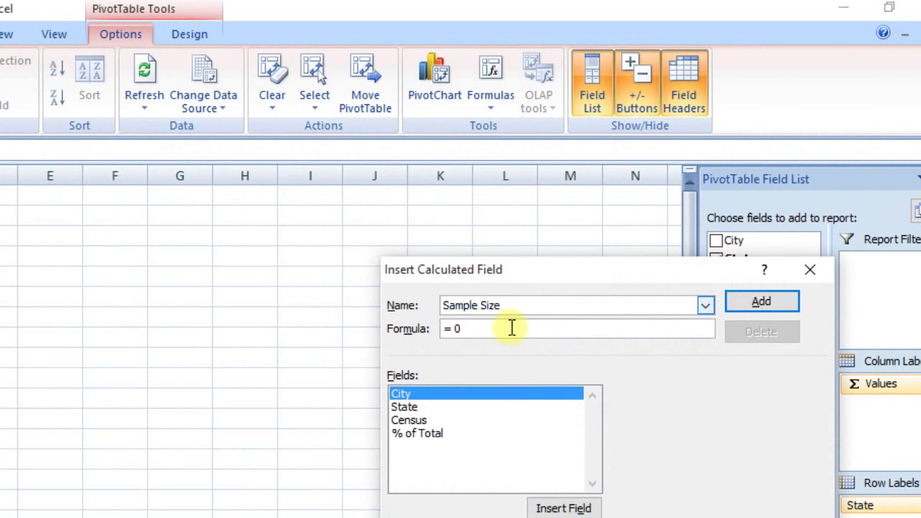
{"action": "left_click", "coordinate": [512, 328]}
{"action": "key", "text": "BackSpace"}
{"action": "type", "text": "3000"}
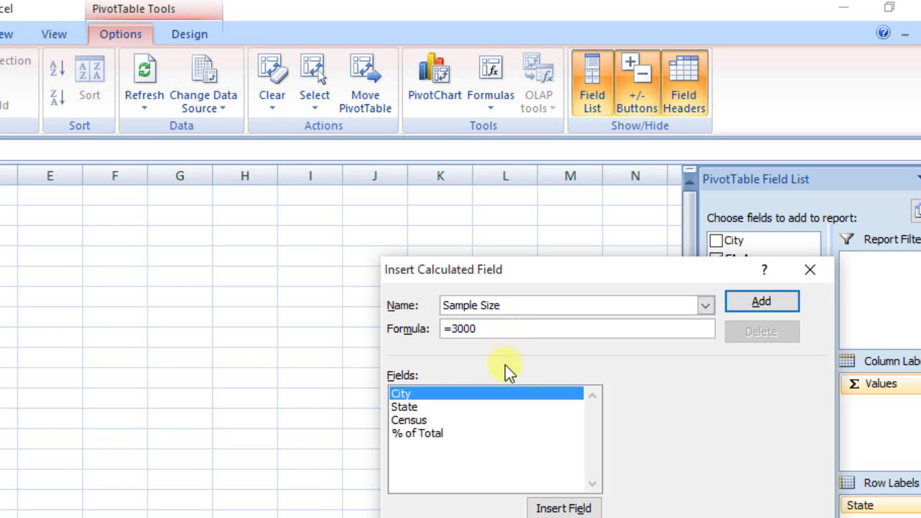
{"action": "type", "text": "*"}
{"action": "left_click", "coordinate": [442, 435]}
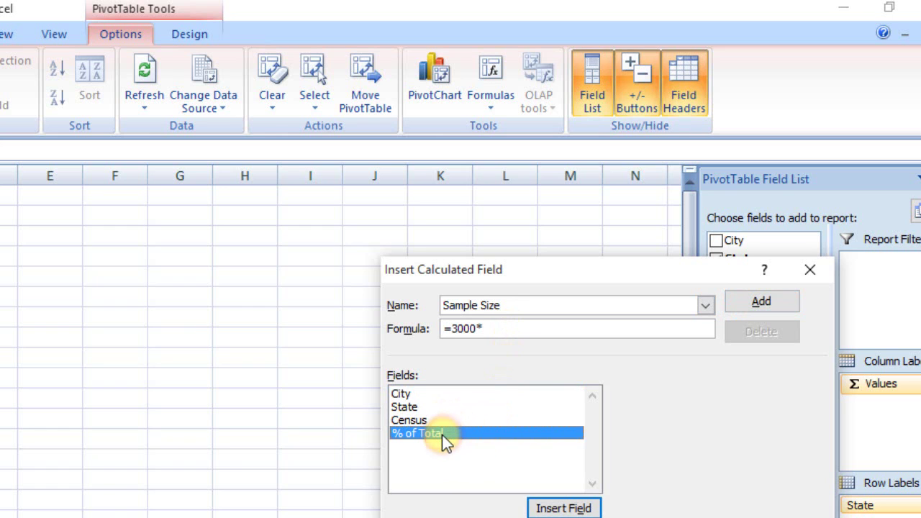
{"action": "left_click", "coordinate": [547, 510]}
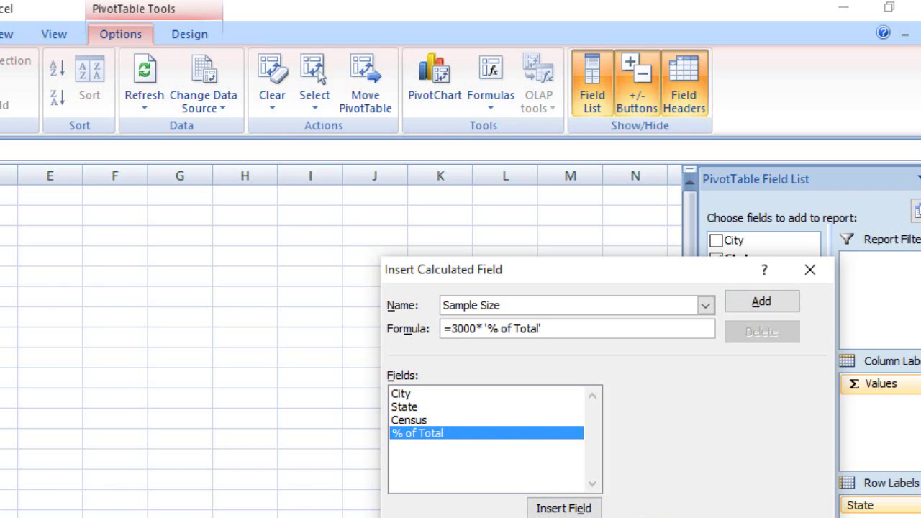
{"action": "key", "text": "Return"}
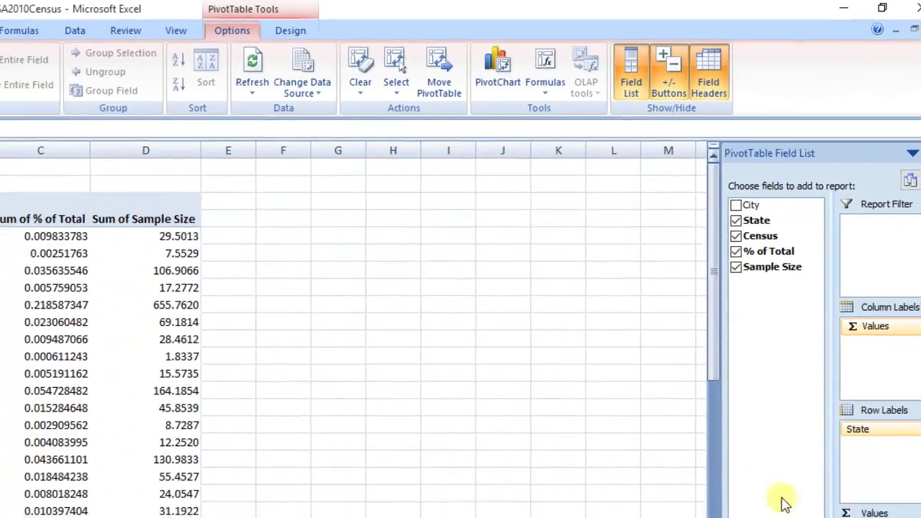
- Reduce the Sum of Sample Size column from D5 to the grand total to zero decimal places
{"action": "left_click", "coordinate": [161, 239]}
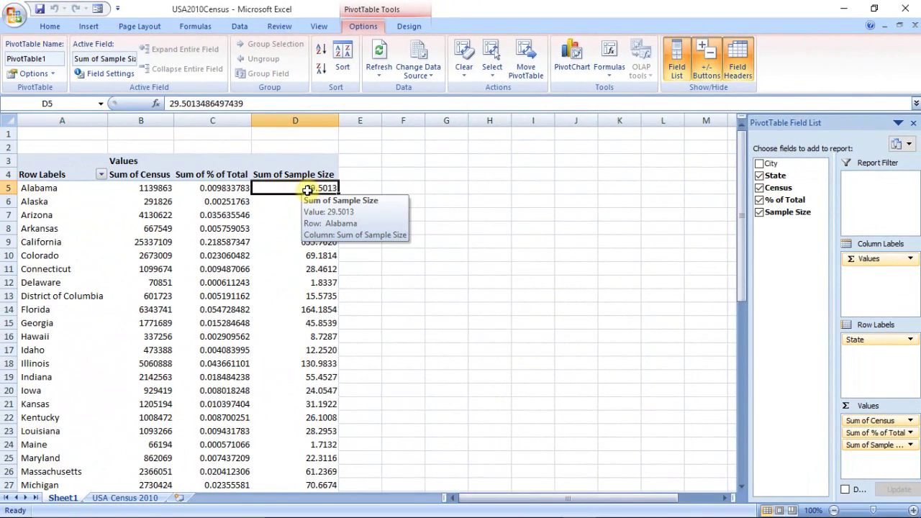
{"action": "key", "text": "ctrl+shift+Down"}
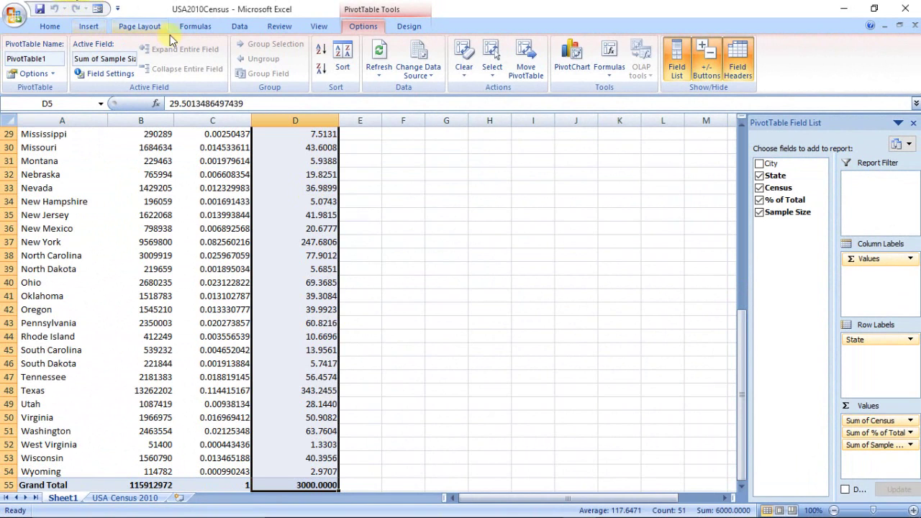
{"action": "left_click", "coordinate": [240, 26]}
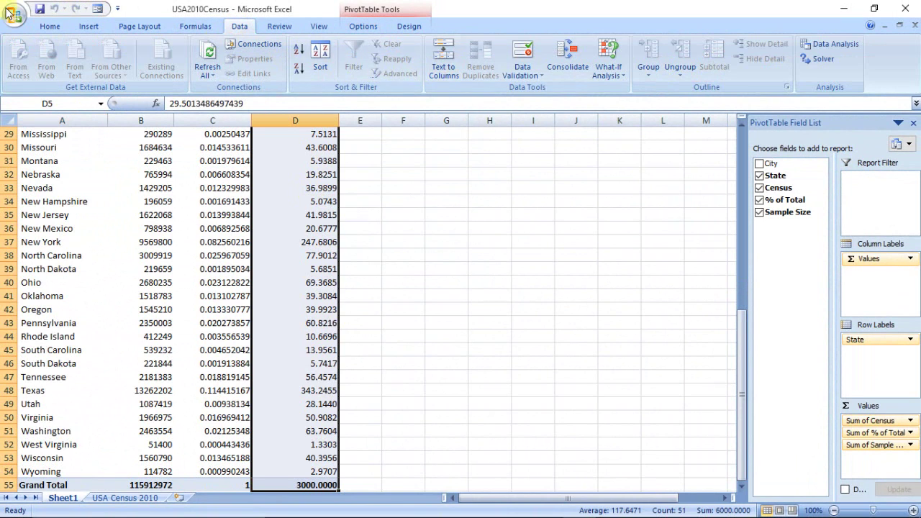
{"action": "left_click", "coordinate": [50, 26]}
{"action": "scroll", "coordinate": [295, 302], "scroll_direction": "up", "scroll_amount": 10}
{"action": "left_click", "coordinate": [497, 69]}
{"action": "left_click", "coordinate": [497, 68]}
{"action": "left_click", "coordinate": [497, 69]}
{"action": "left_click", "coordinate": [497, 68]}
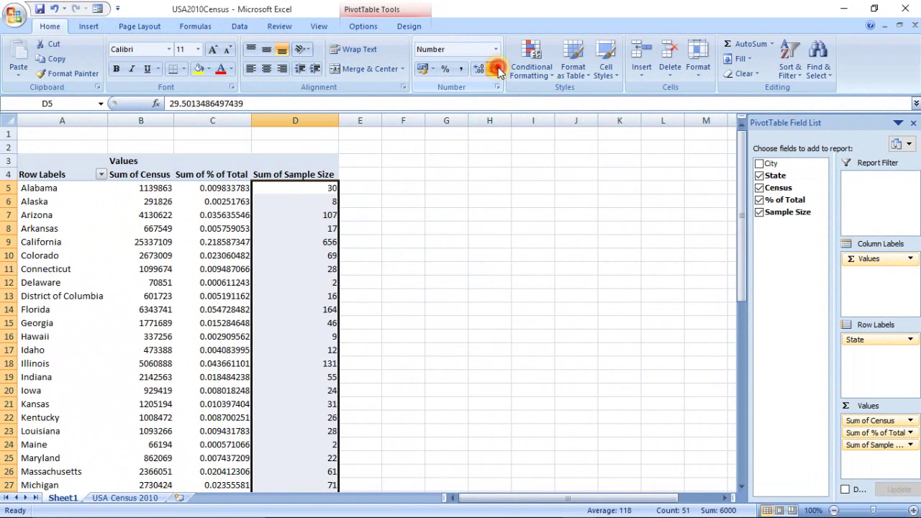
{"action": "left_click", "coordinate": [311, 187]}
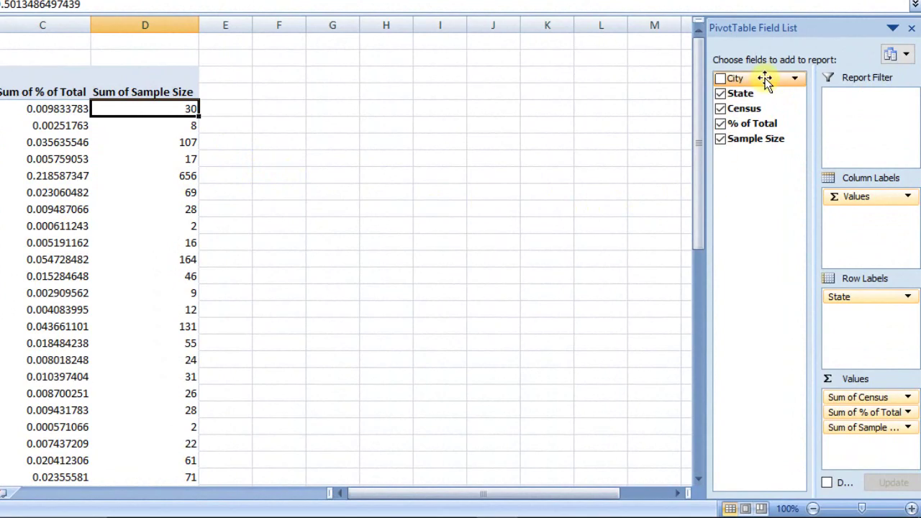
- Add City to Row Labels beneath State so cities nest under each state
{"action": "left_click_drag", "start_coordinate": [765, 79], "coordinate": [828, 310]}
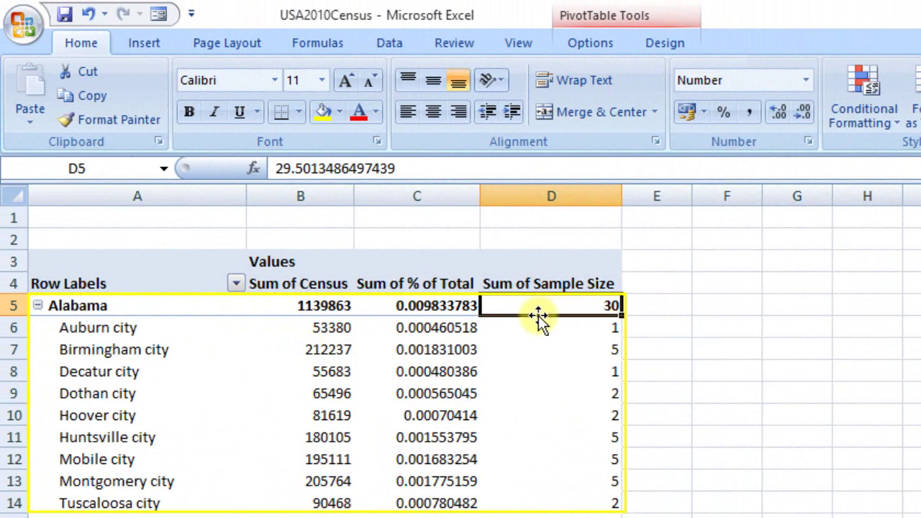
{"action": "mouse_move", "coordinate": [545, 329]}
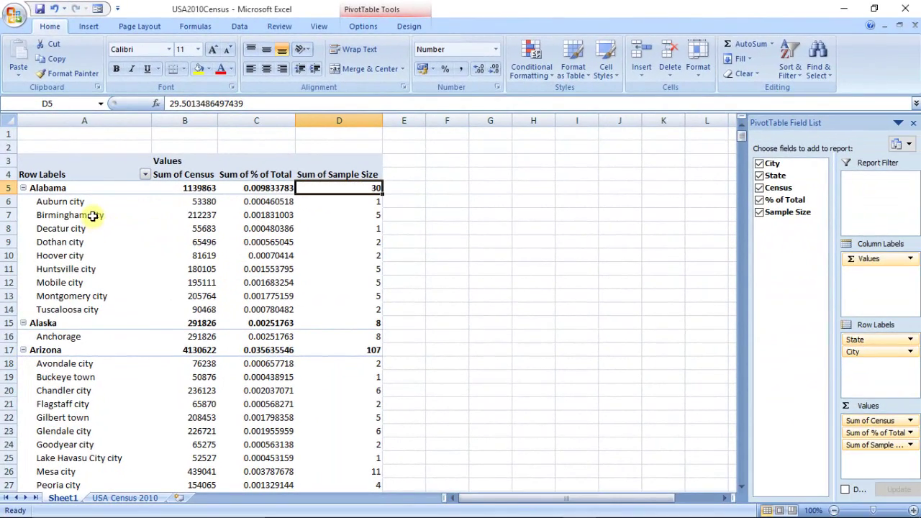
{"action": "left_click", "coordinate": [93, 216]}
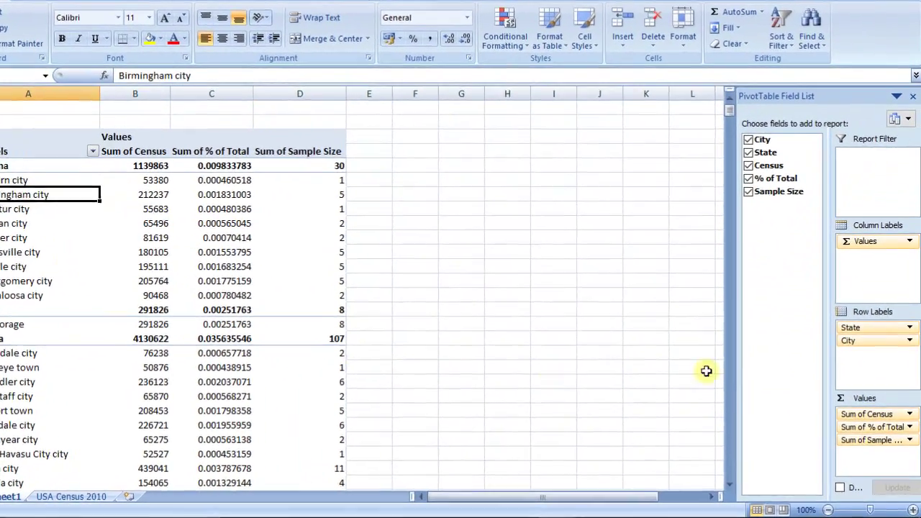
- Move State to Report Filter and run Show Report Filter Pages for each state
{"action": "left_click_drag", "start_coordinate": [867, 327], "coordinate": [882, 177]}
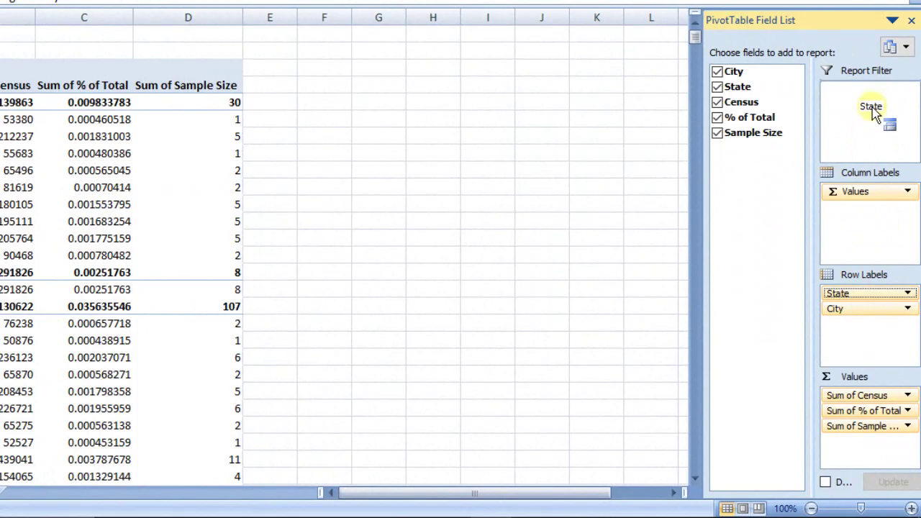
{"action": "left_click_drag", "start_coordinate": [874, 115], "coordinate": [874, 113]}
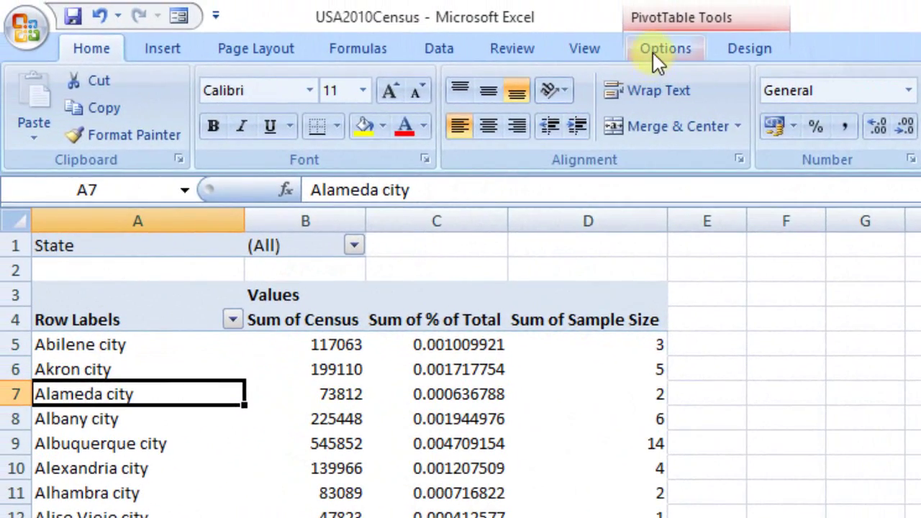
{"action": "left_click", "coordinate": [634, 37]}
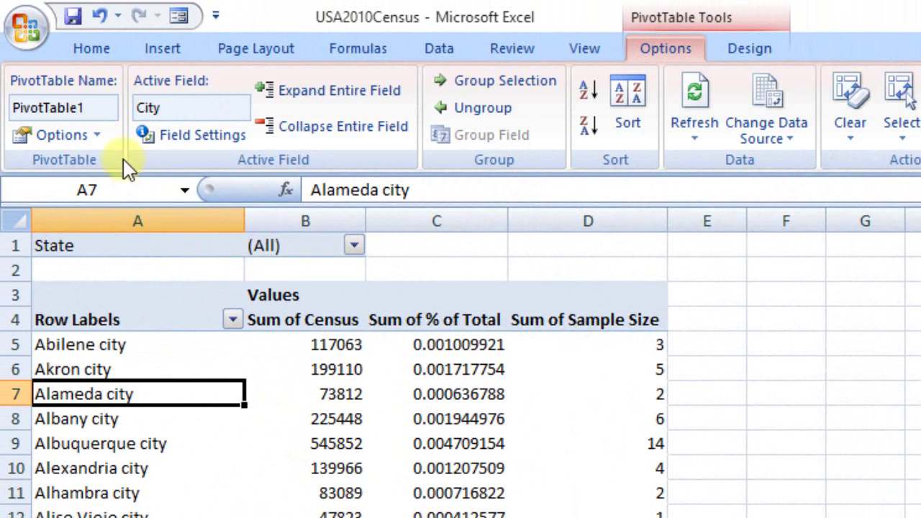
{"action": "left_click", "coordinate": [101, 138]}
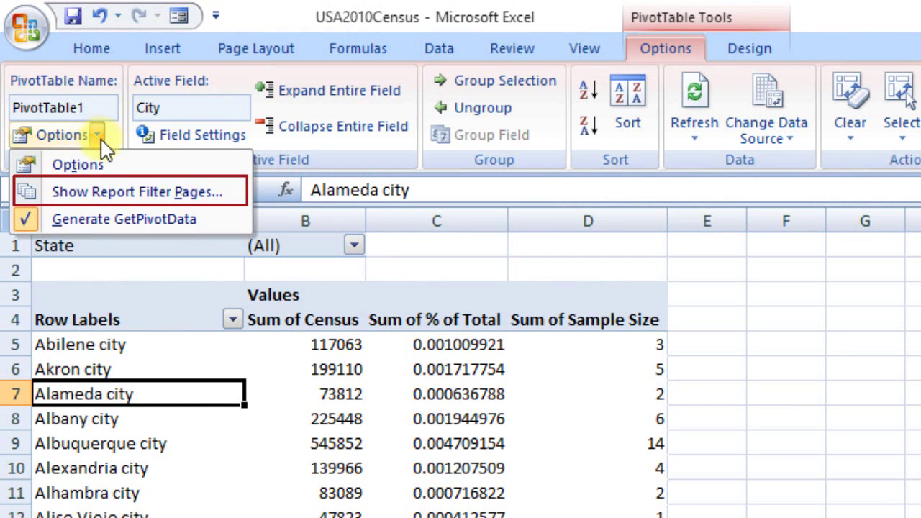
{"action": "left_click", "coordinate": [102, 193]}
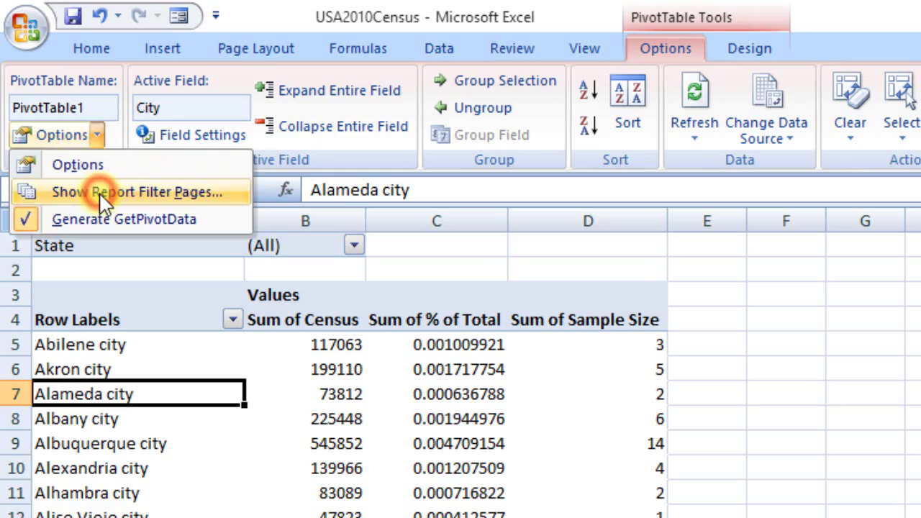